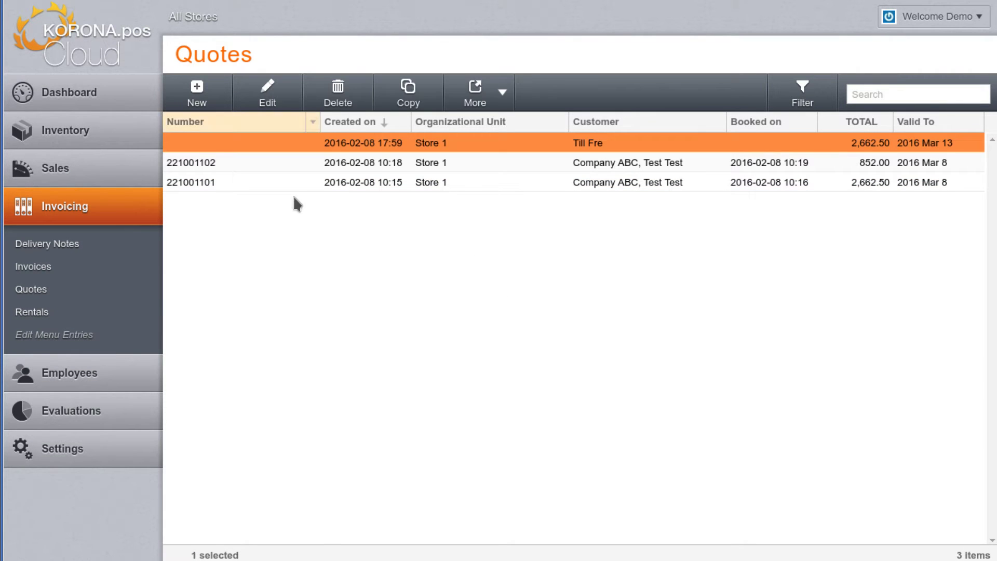
# Create and book an invoice from the selected unbooked quote, with Credit as the payment method.
pyautogui.click(474, 93)
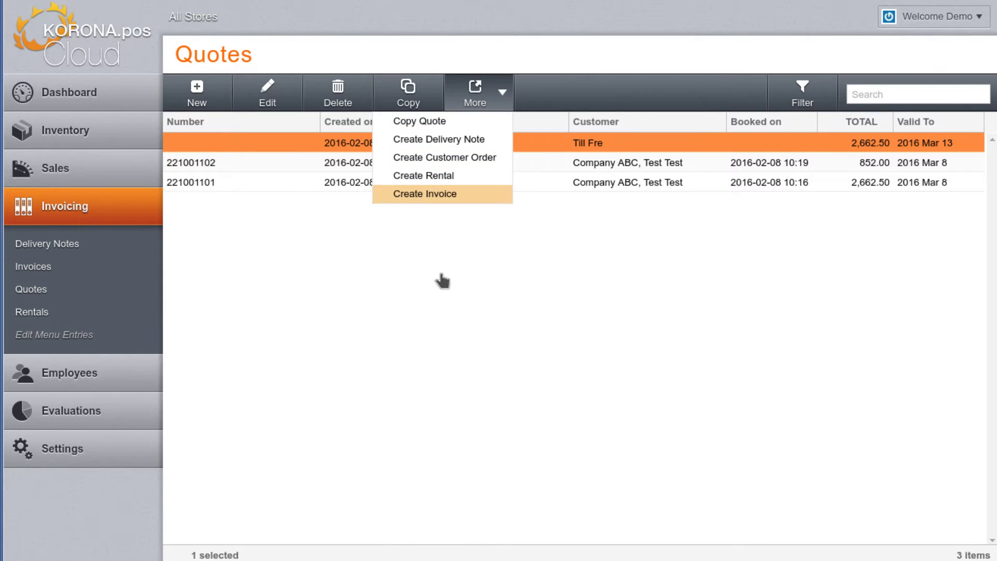
pyautogui.click(424, 193)
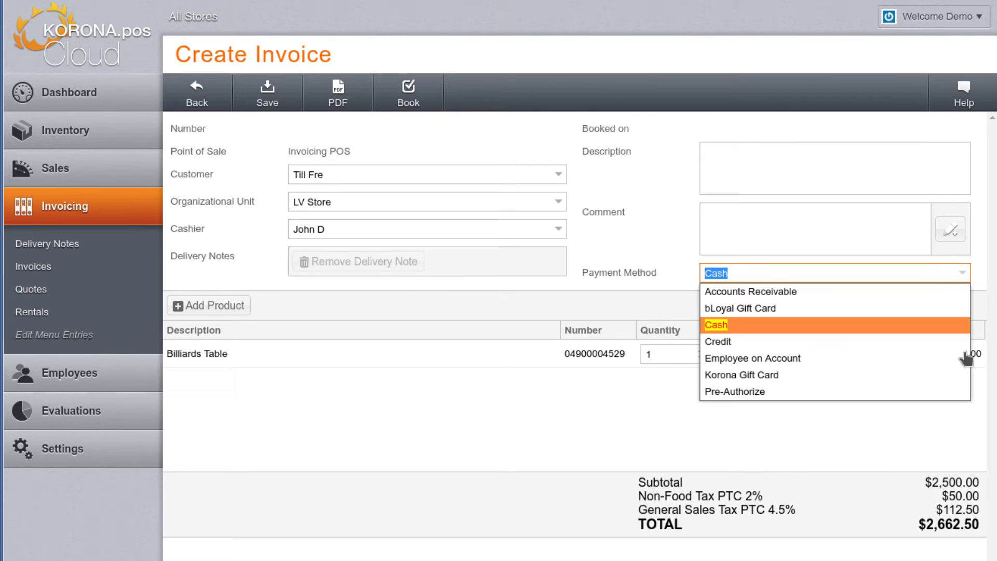
pyautogui.press('Down')
pyautogui.press('Return')
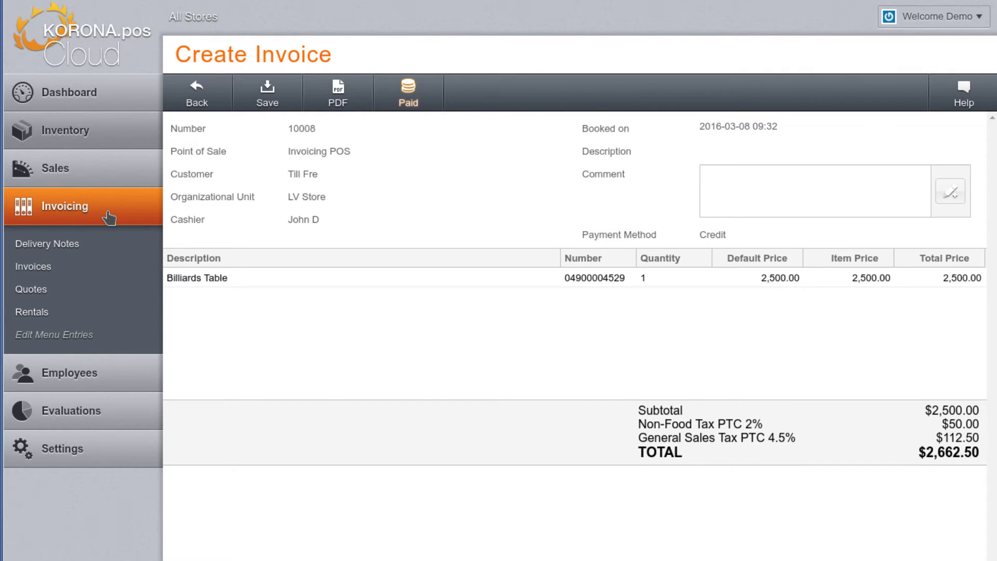
# Open the list of stock receipts in the inventory section.
pyautogui.click(65, 130)
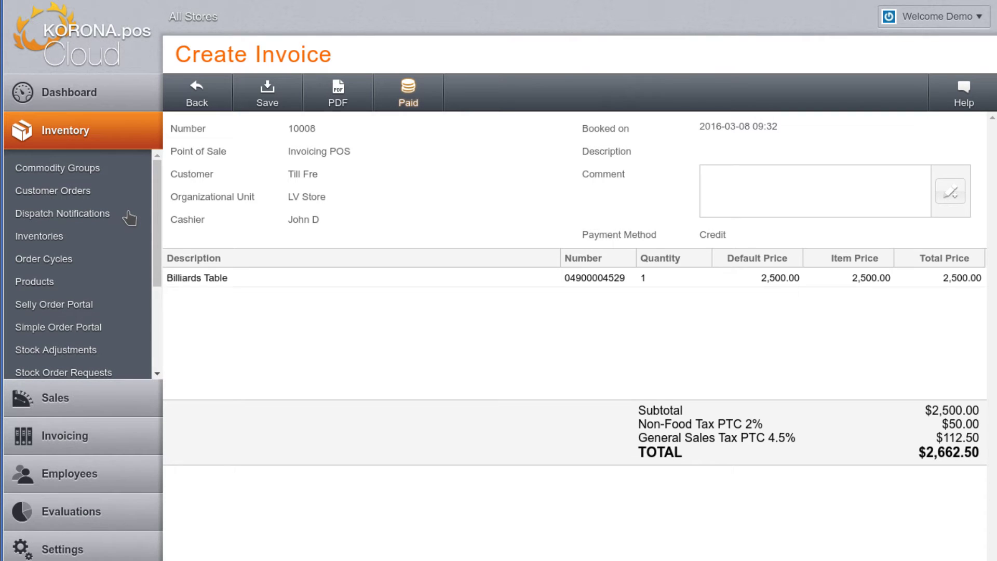
pyautogui.click(123, 280)
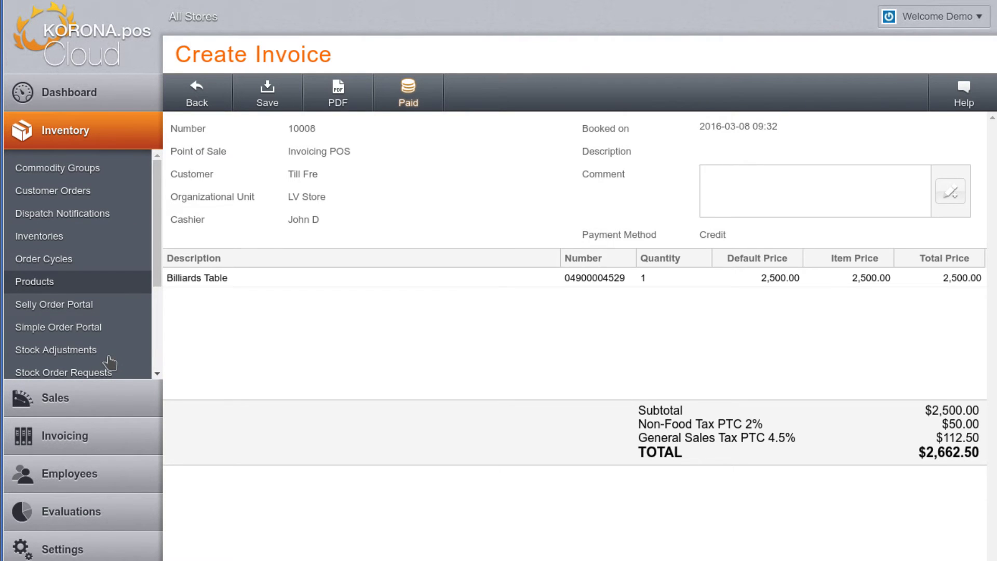
pyautogui.scroll(-3, 152, 345)
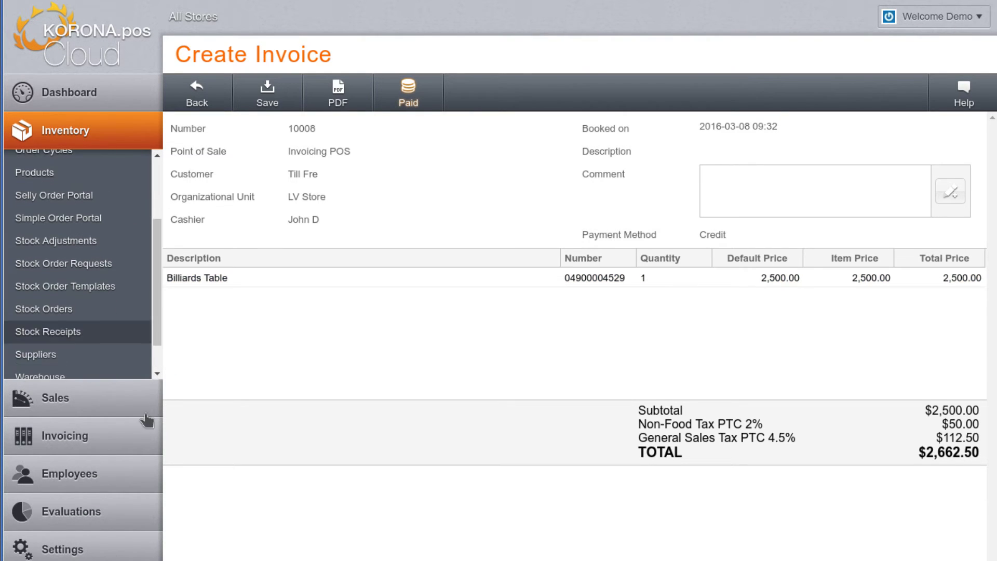
pyautogui.click(52, 331)
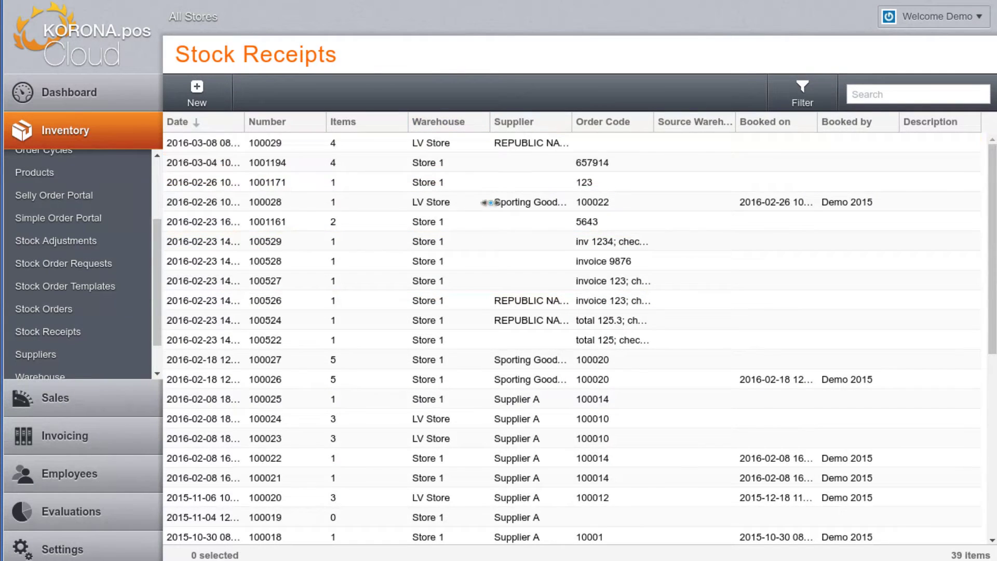
# Open the REPUBLIC NATIONAL stock order booked on 2016-03-08 at 08:45, view its send form, and cancel sending.
pyautogui.press('Return')
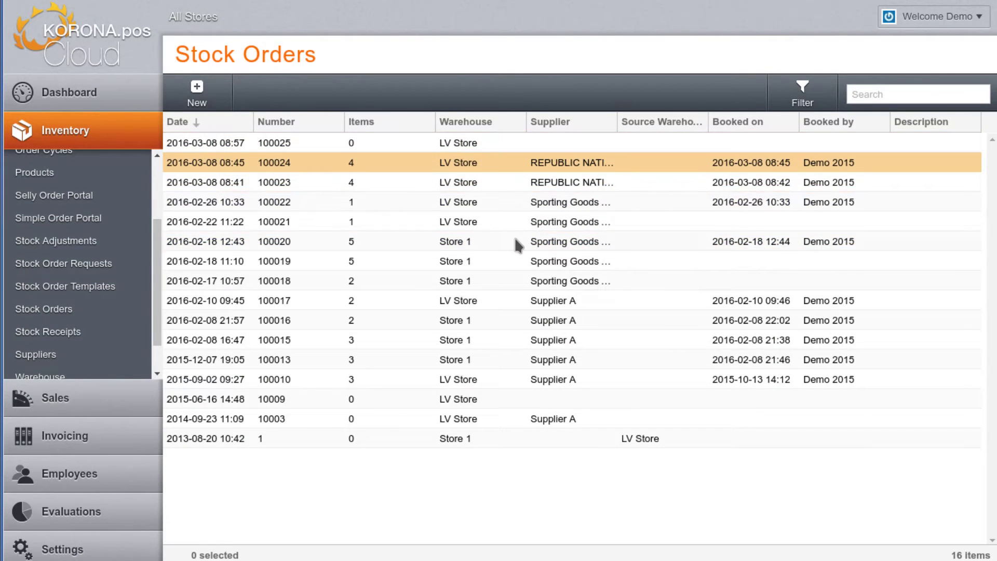
pyautogui.press('Return')
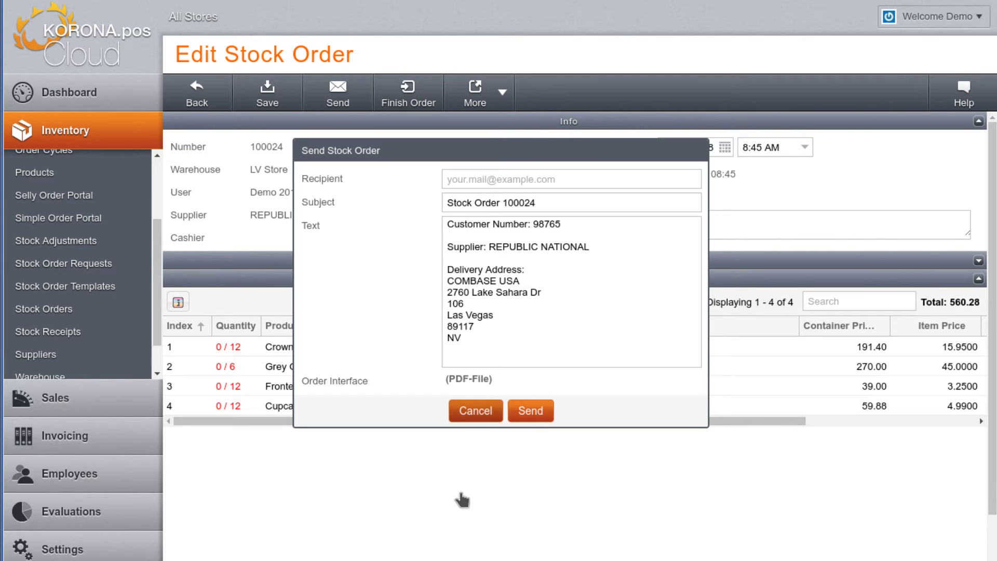
pyautogui.click(476, 410)
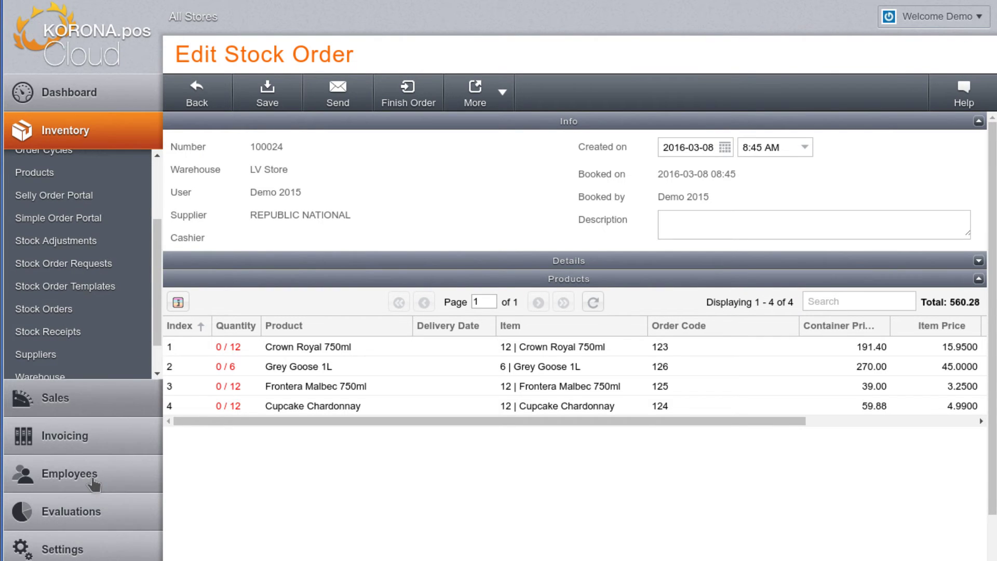
# Export sales receipt 1001196 as a PDF and inspect the customer address area in the opened file.
pyautogui.click(88, 397)
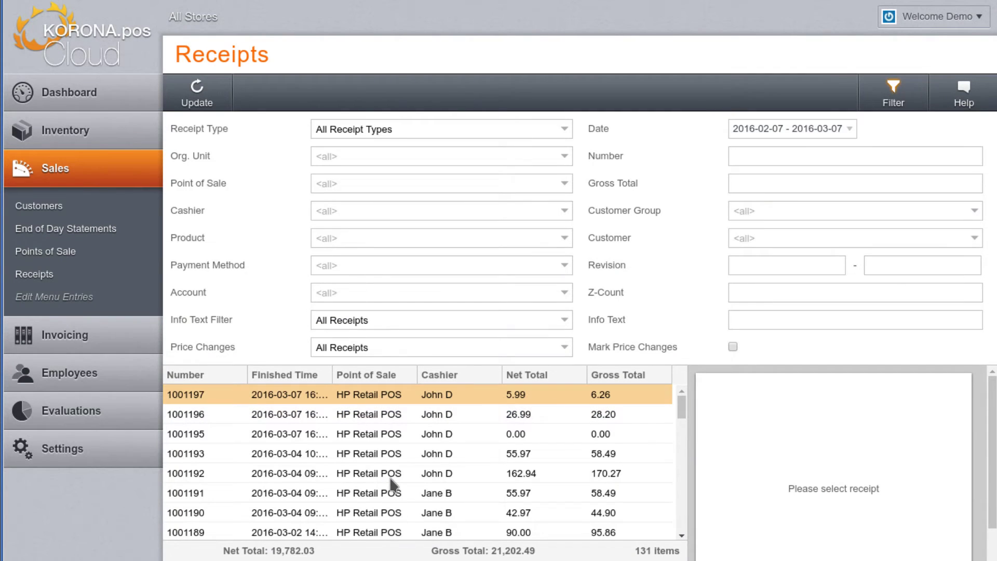
pyautogui.press('Down')
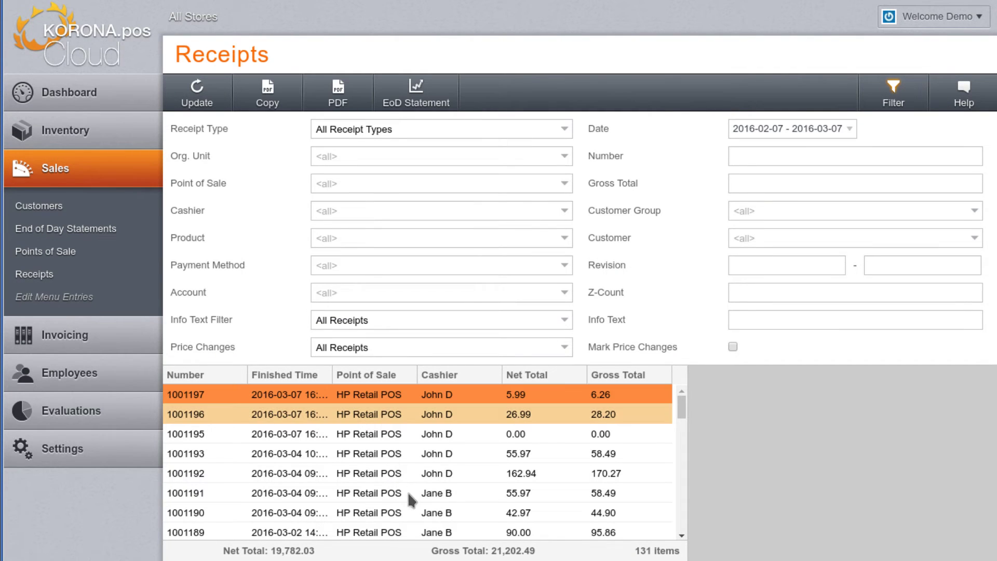
pyautogui.press('Down')
pyautogui.click(338, 94)
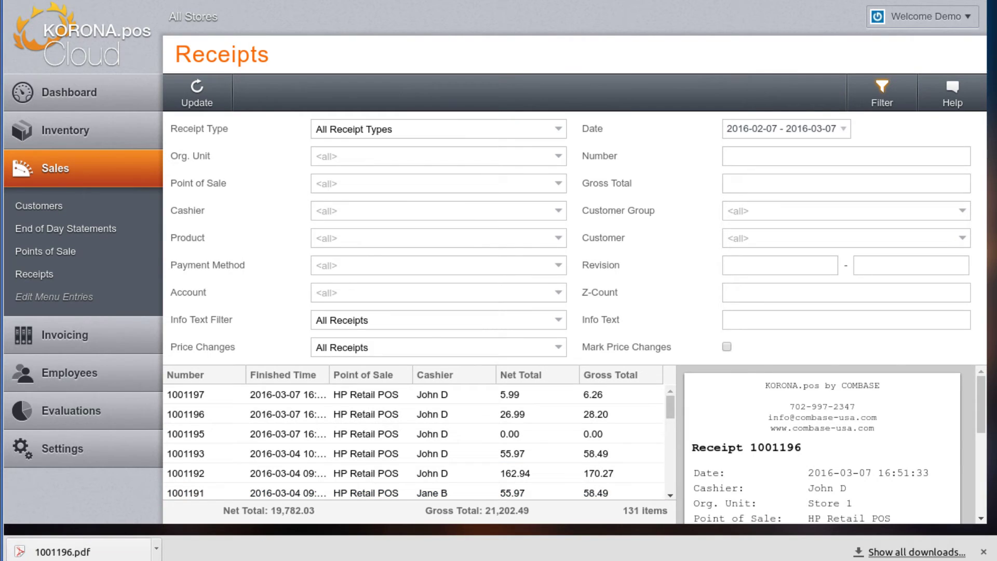
pyautogui.click(63, 551)
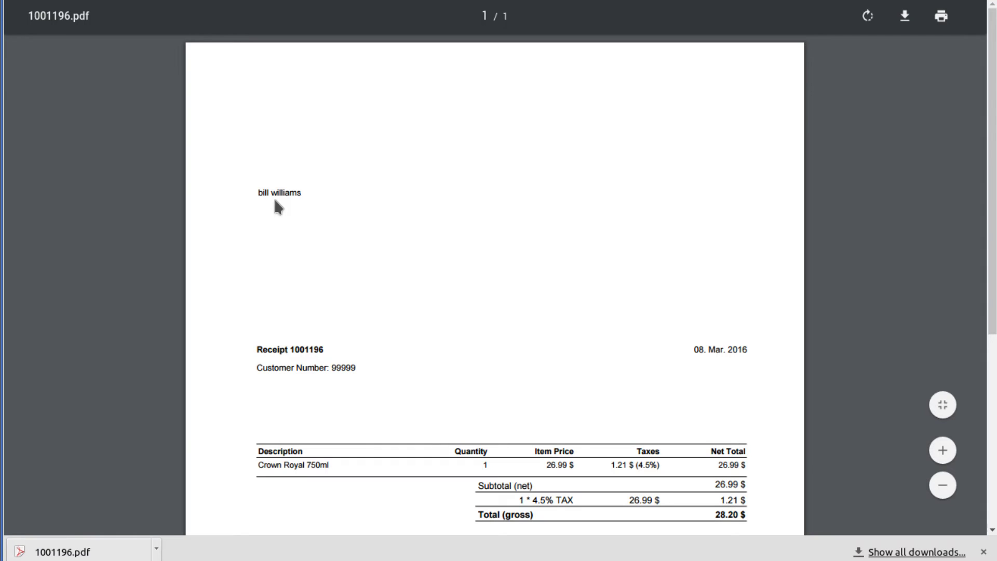
pyautogui.moveTo(256, 271); pyautogui.dragTo(340, 290)
pyautogui.click(302, 270)
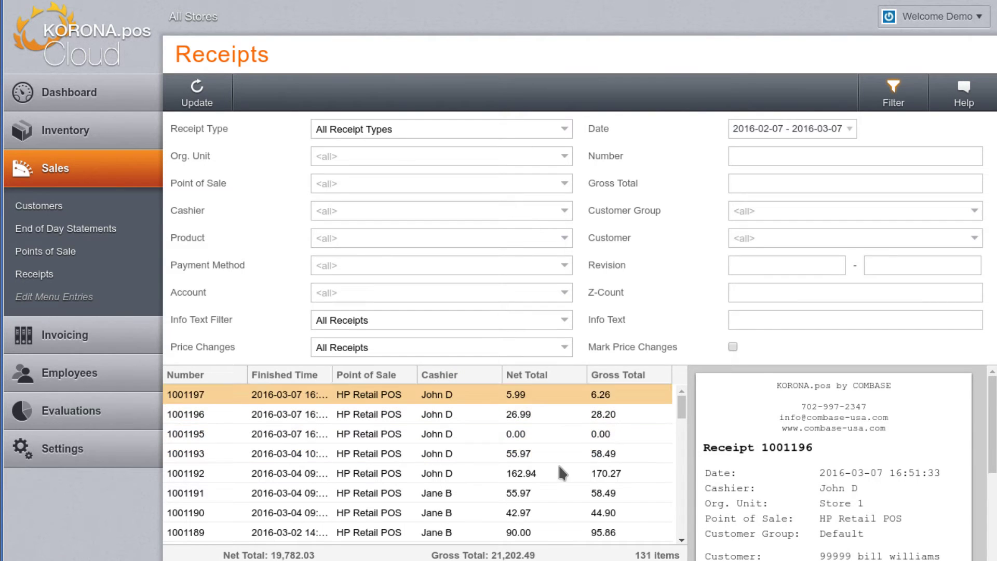
# Preview sales receipts 1001193 and 1001197 from the receipts list.
pyautogui.click(431, 455)
pyautogui.scroll(-3, 866, 550)
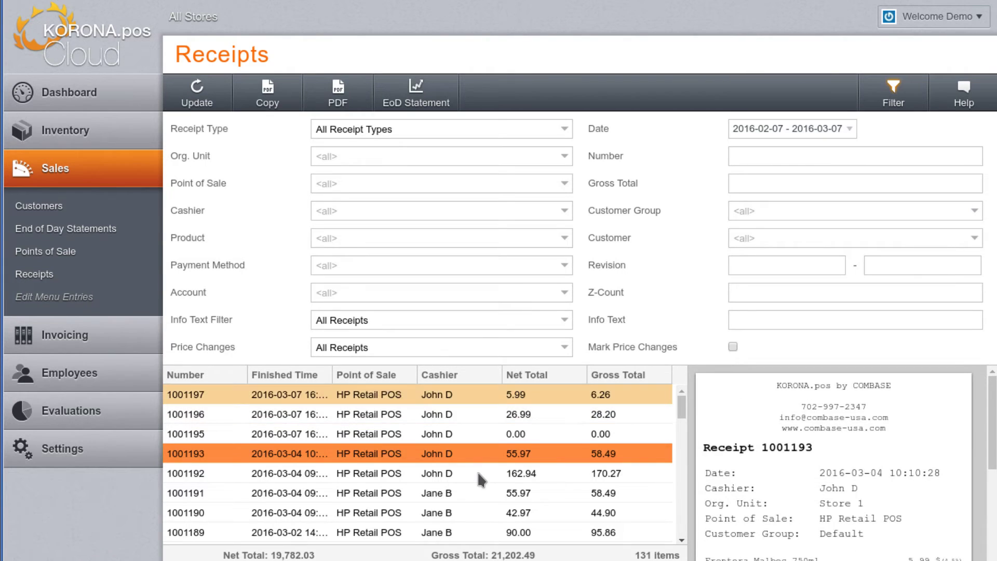
pyautogui.scroll(-3, 714, 550)
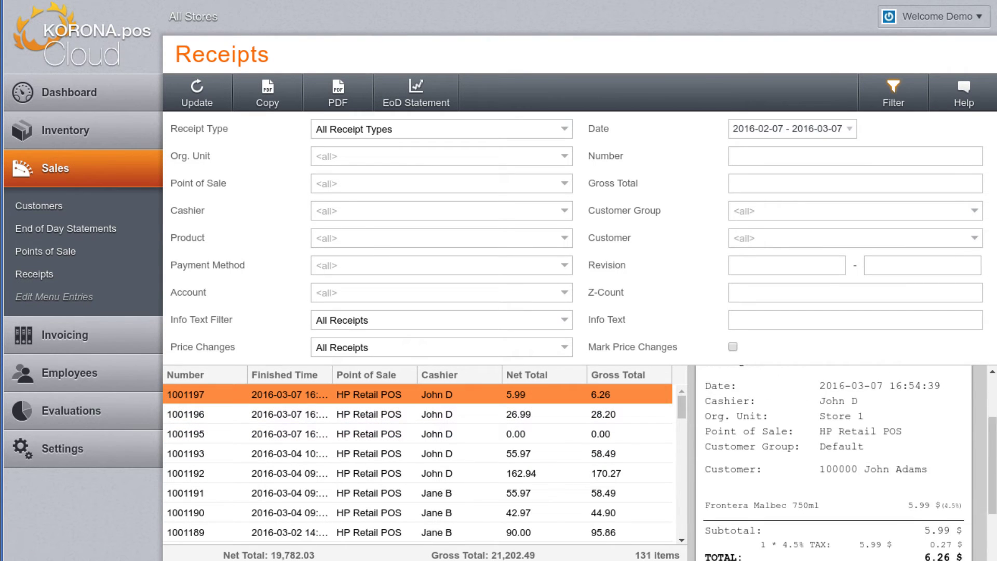
# Export sales receipt 1001197 as a PDF, check its customer address area, and close the file.
pyautogui.press('Down')
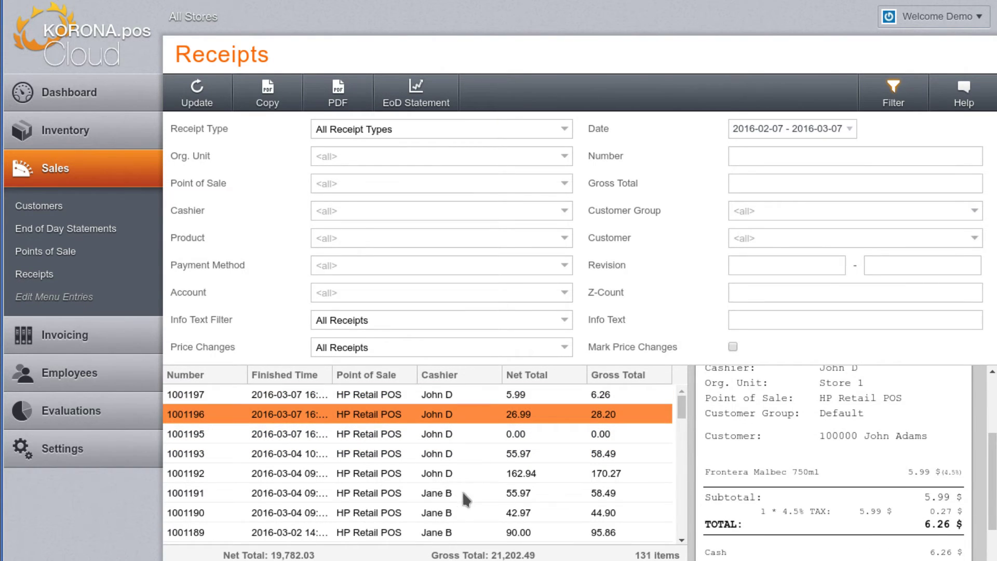
pyautogui.press('Up')
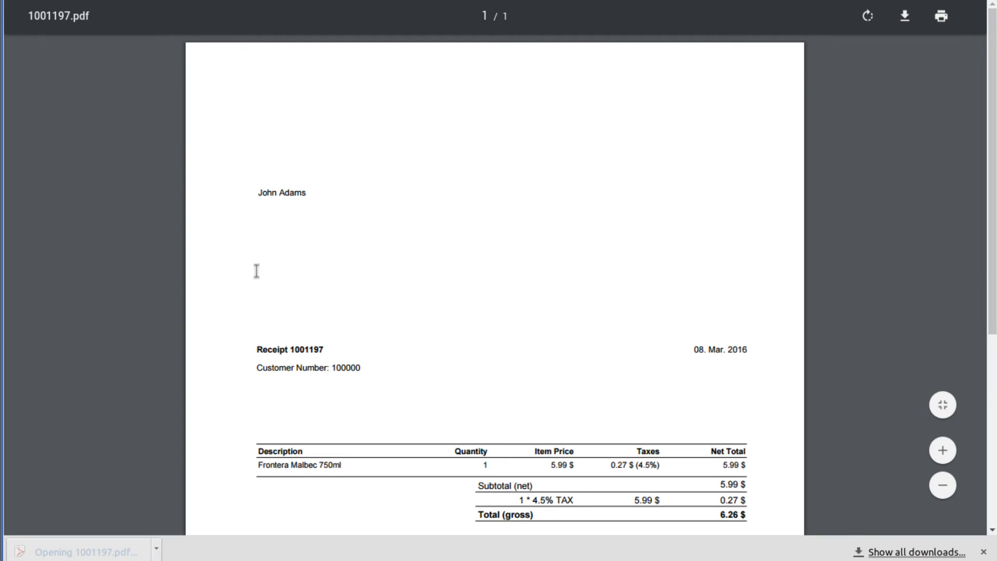
pyautogui.moveTo(257, 270); pyautogui.dragTo(324, 289)
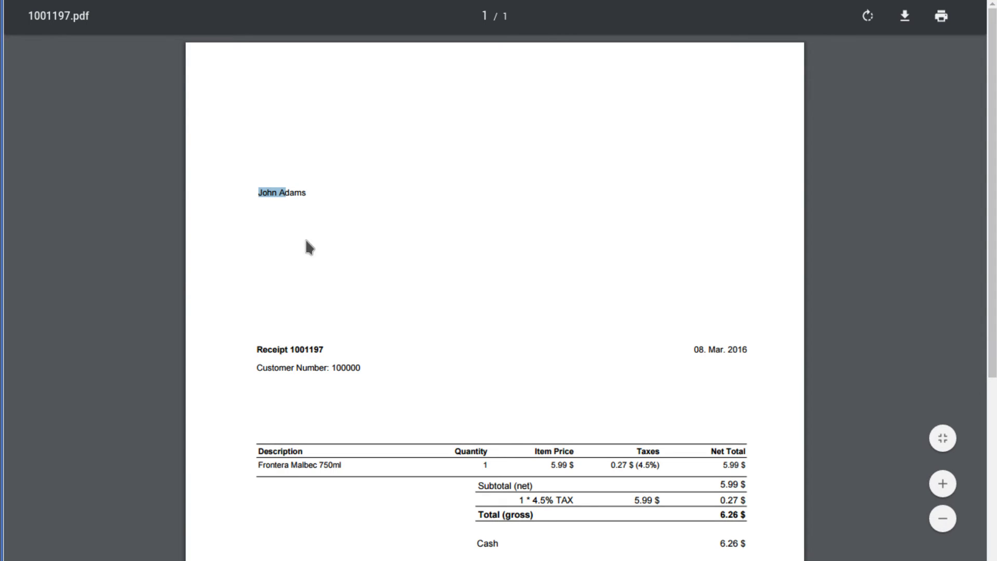
pyautogui.click(296, 267)
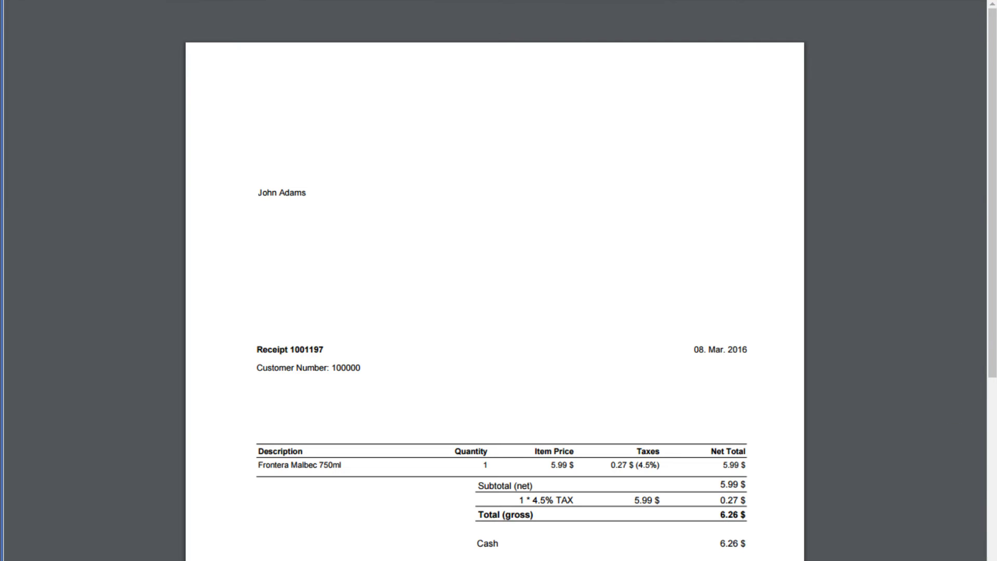
pyautogui.hotkey('ctrl', 'w')
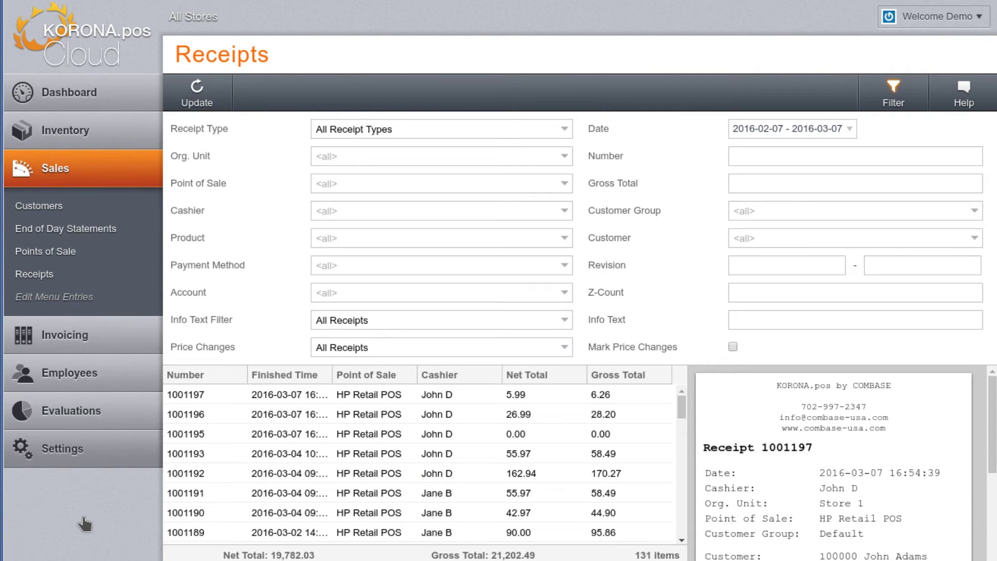
# Open the Concessions button layout of the QSR Layout Configuration for editing.
pyautogui.click(77, 448)
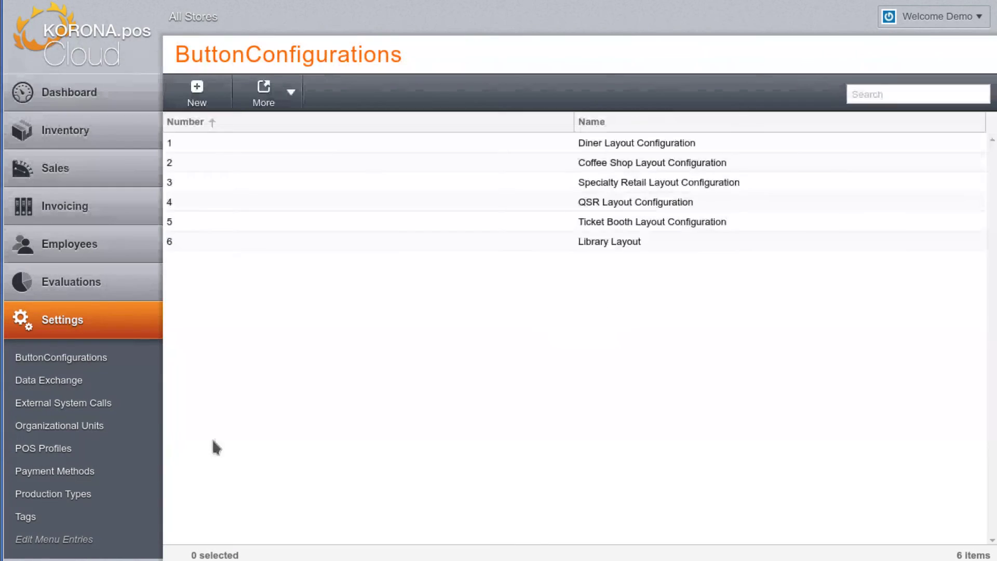
pyautogui.press('Down')
pyautogui.press('Down')
pyautogui.press('Down')
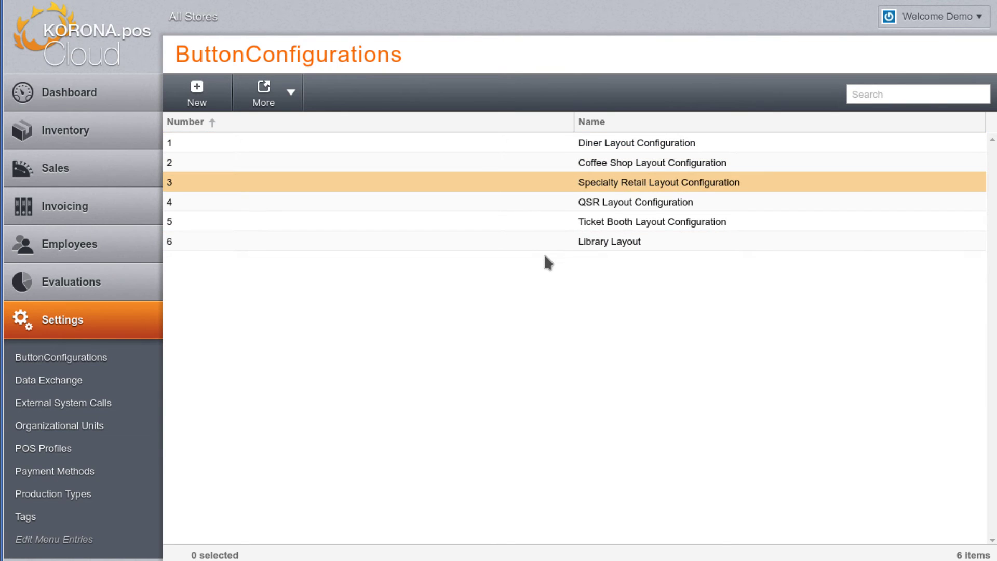
pyautogui.press('space')
pyautogui.press('Return')
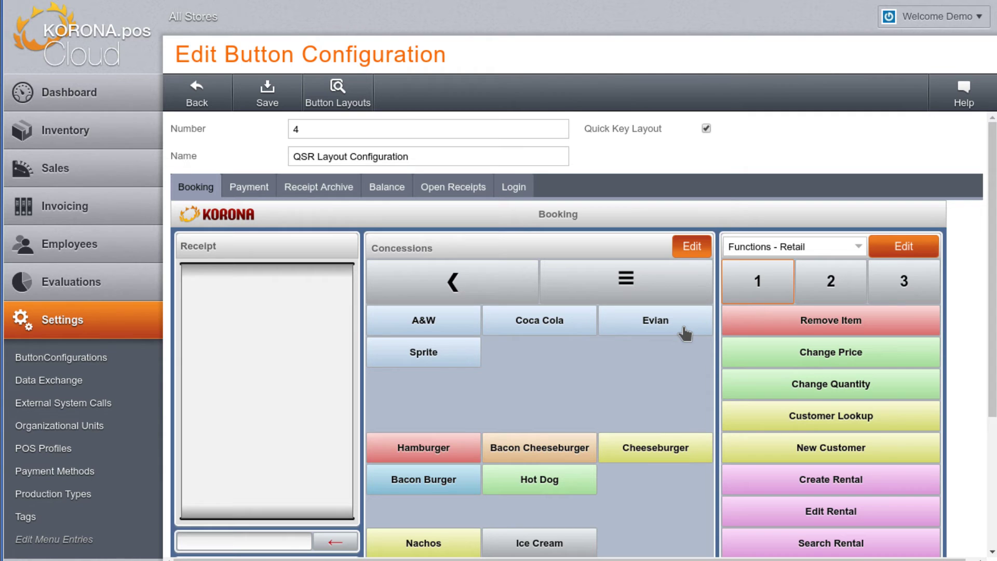
pyautogui.click(691, 247)
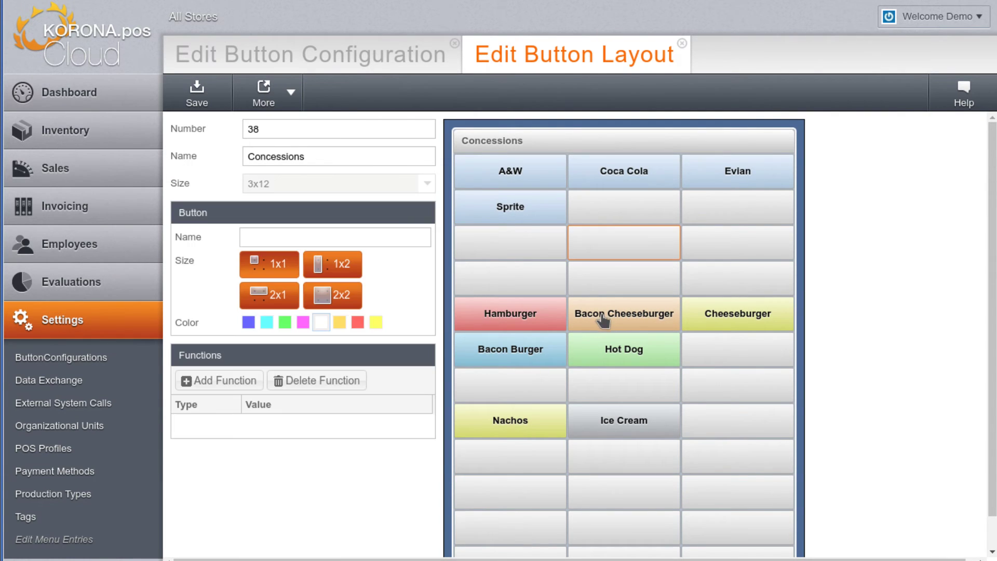
# Search the products for "cola" as a function for an empty Concessions button, and cancel adding it.
pyautogui.rightClick(590, 325)
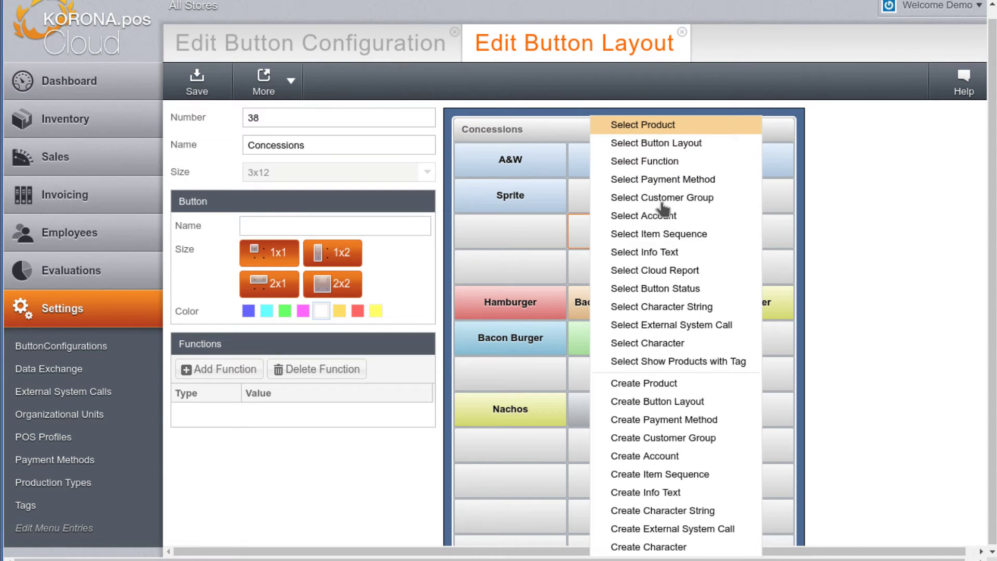
pyautogui.press('Return')
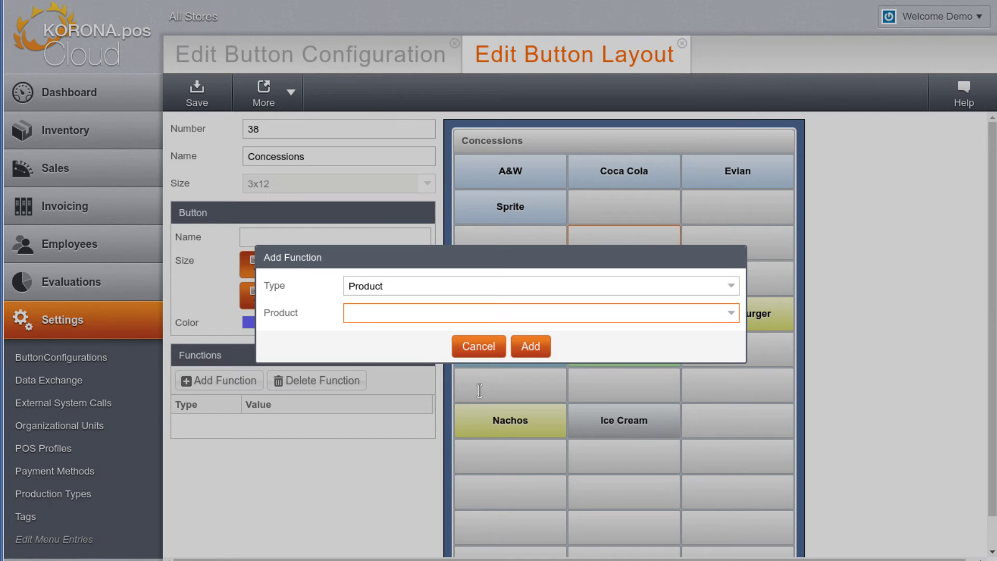
pyautogui.write('cola')
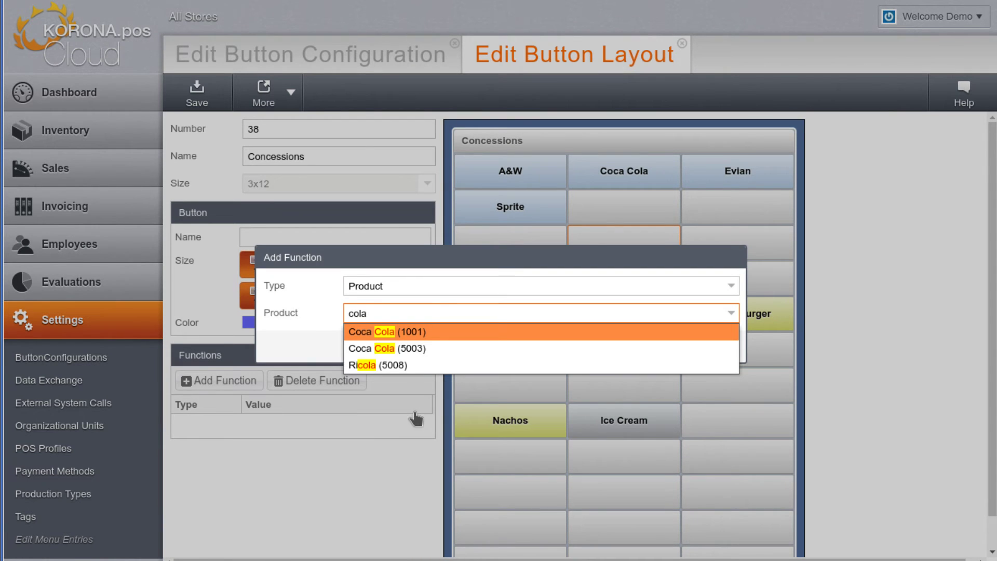
pyautogui.press('Down')
pyautogui.press('Down')
pyautogui.press('Down')
pyautogui.press('BackSpace')
pyautogui.press('BackSpace')
pyautogui.press('BackSpace')
pyautogui.press('BackSpace')
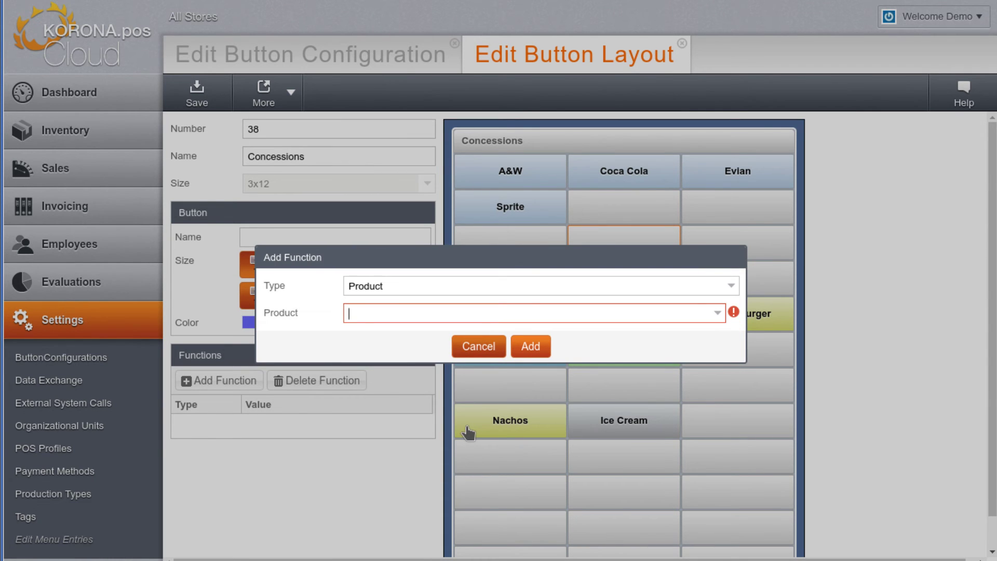
pyautogui.press('Escape')
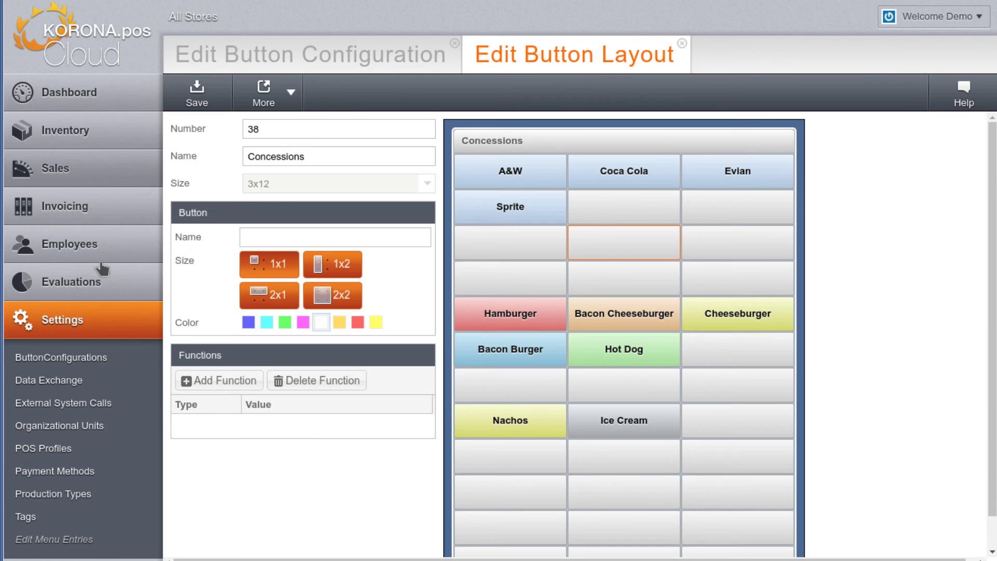
# Open the Selly Order Portal in the inventory section.
pyautogui.click(91, 130)
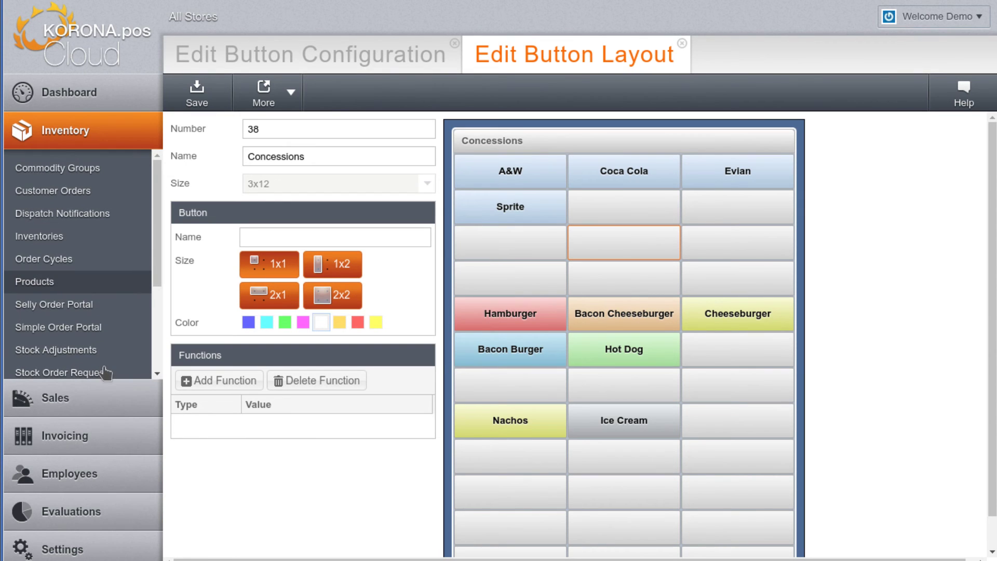
pyautogui.scroll(-2, 106, 375)
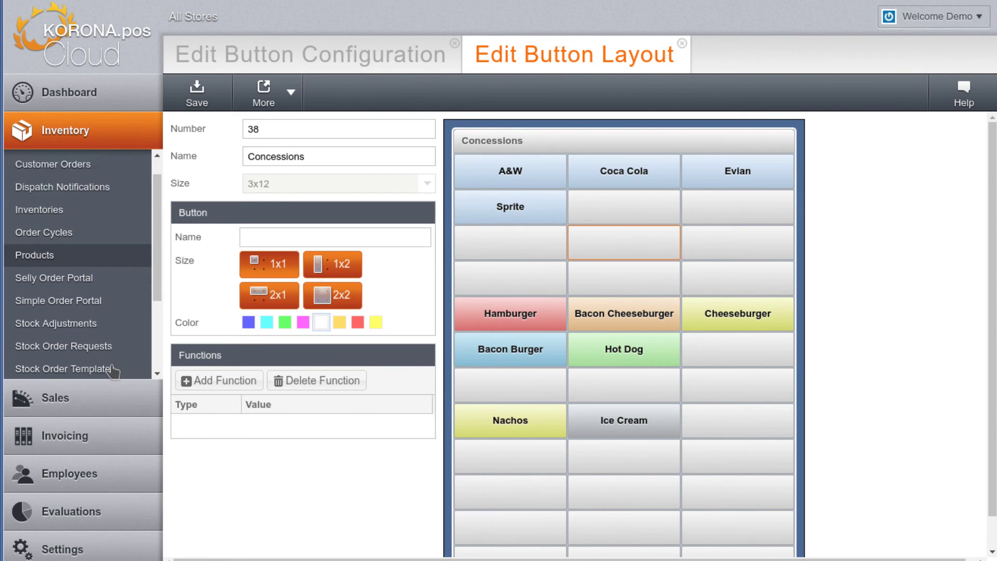
pyautogui.scroll(-2, 106, 375)
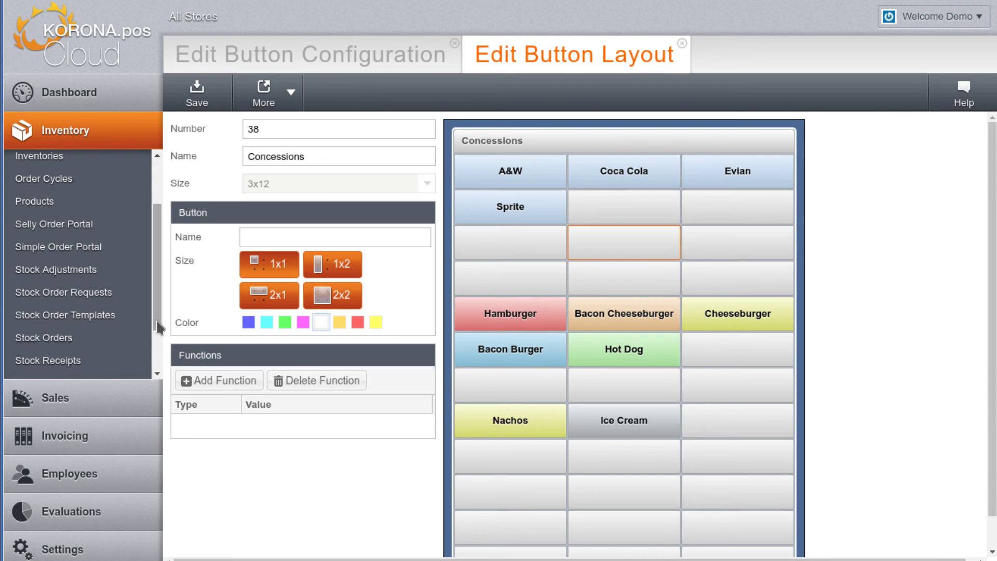
pyautogui.scroll(4, 165, 275)
pyautogui.click(54, 301)
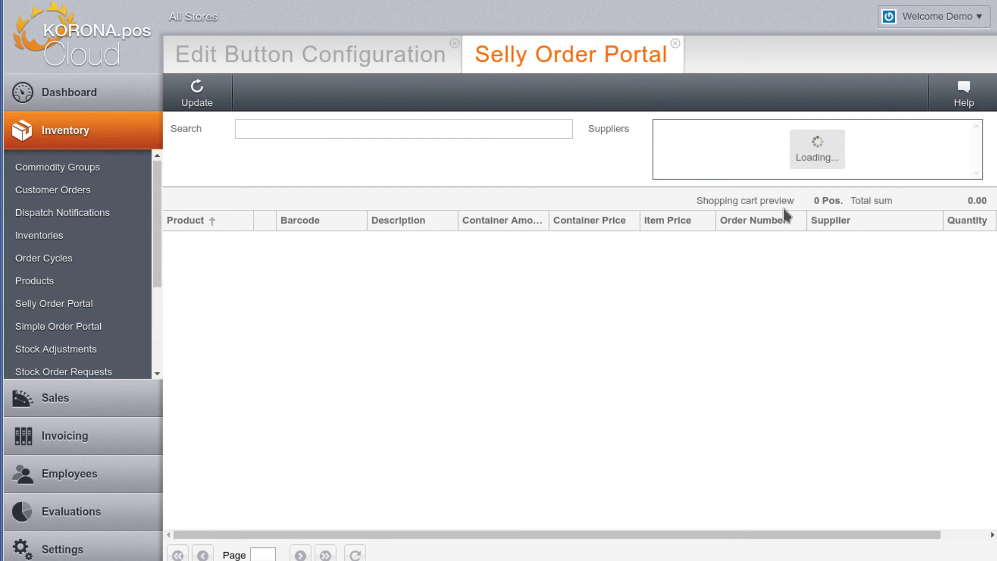
# Open the menu entry editor for the Inventory section to view its available entries.
pyautogui.press('Return')
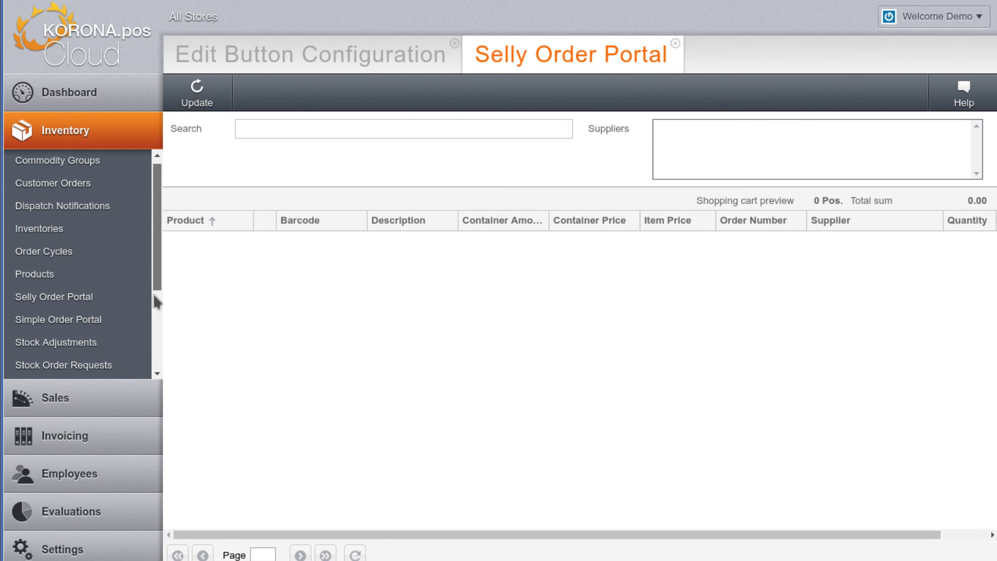
pyautogui.moveTo(153, 292); pyautogui.dragTo(145, 385)
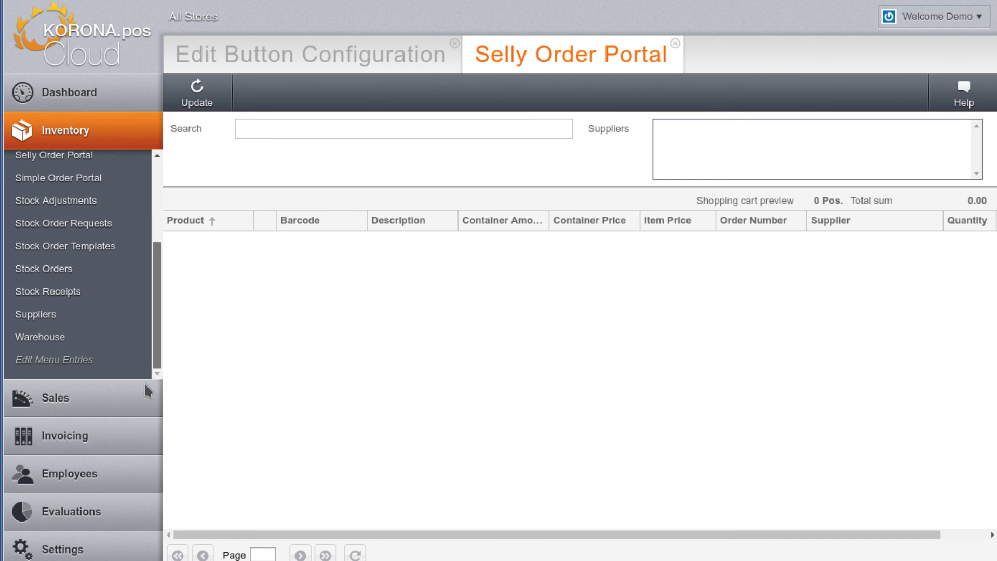
pyautogui.click(80, 436)
pyautogui.press('Tab')
pyautogui.press('Return')
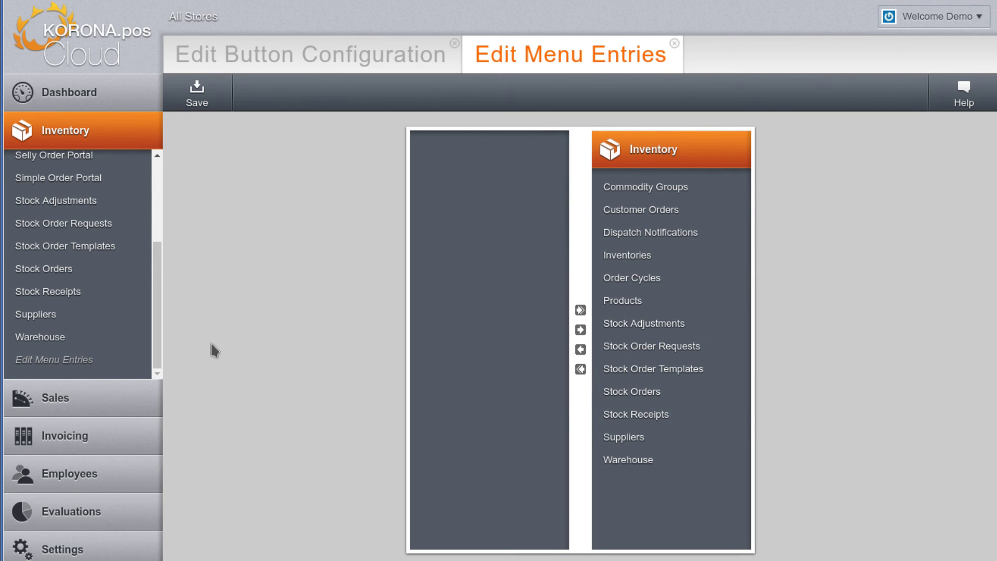
# Reopen the Selly Order Portal in the inventory section and dismiss the error dialog.
pyautogui.scroll(3, 119, 301)
pyautogui.click(116, 306)
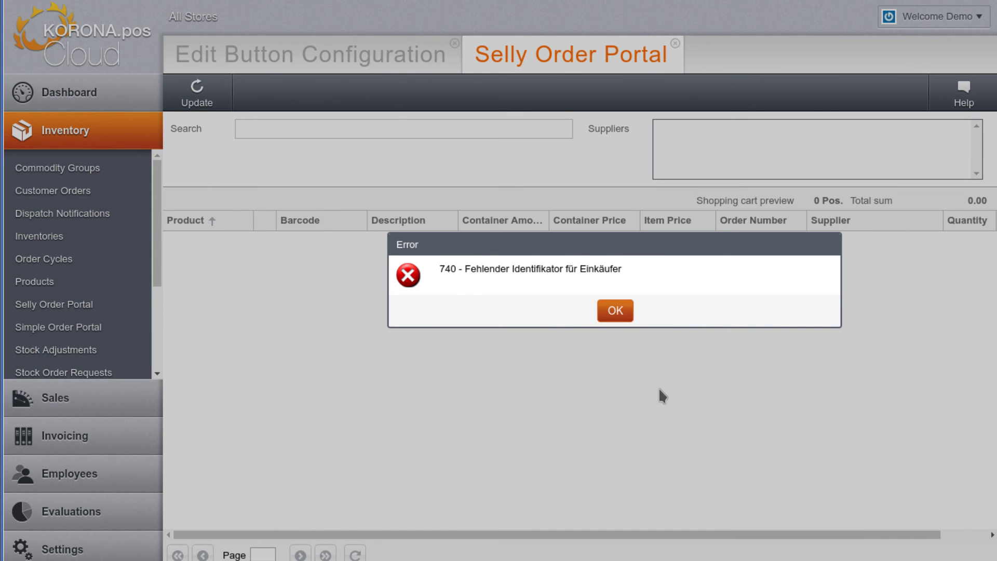
pyautogui.press('Return')
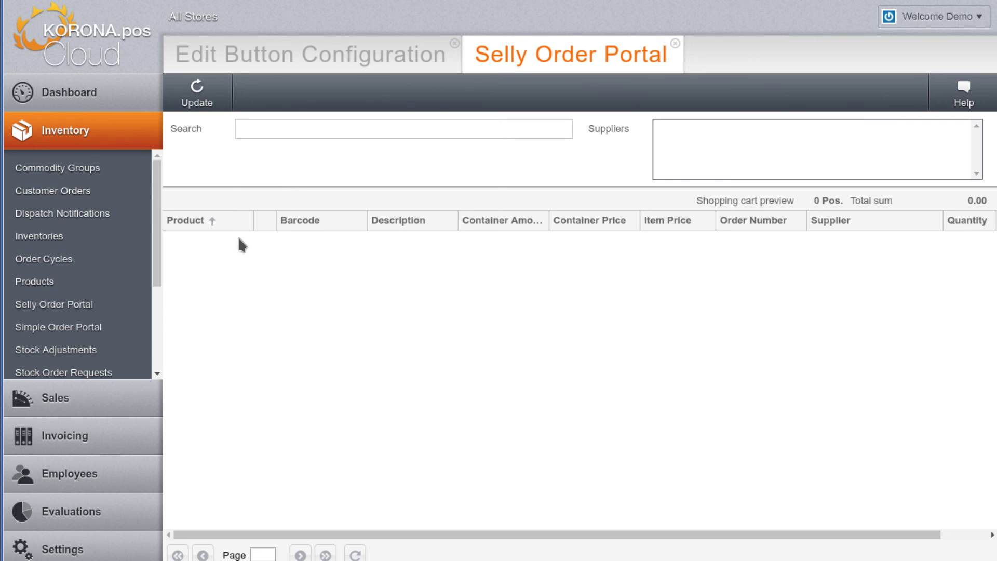
# Open the Simple Order Portal and filter its product list to Supplier A.
pyautogui.click(96, 395)
pyautogui.press('Return')
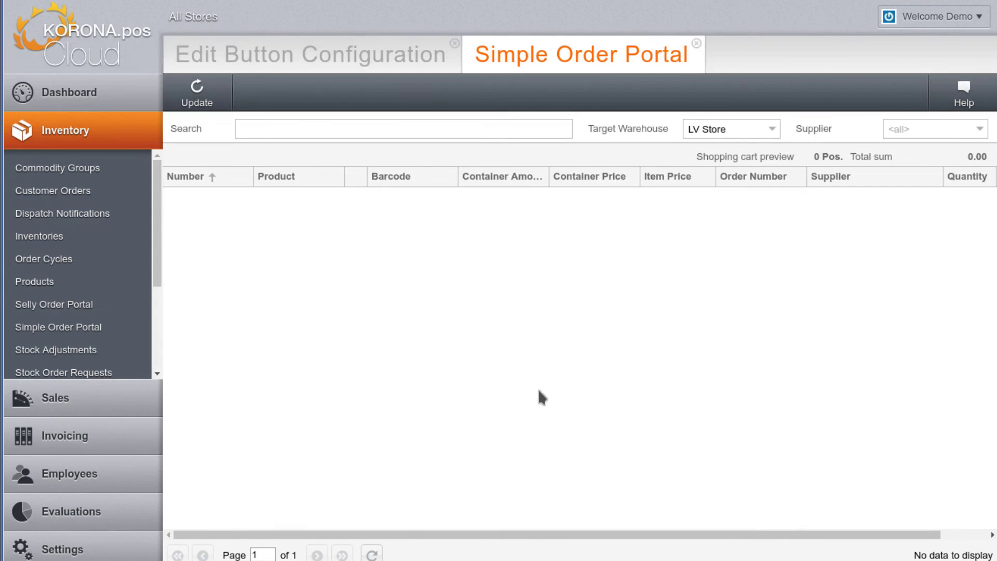
pyautogui.press('Down')
pyautogui.press('Down')
pyautogui.press('Down')
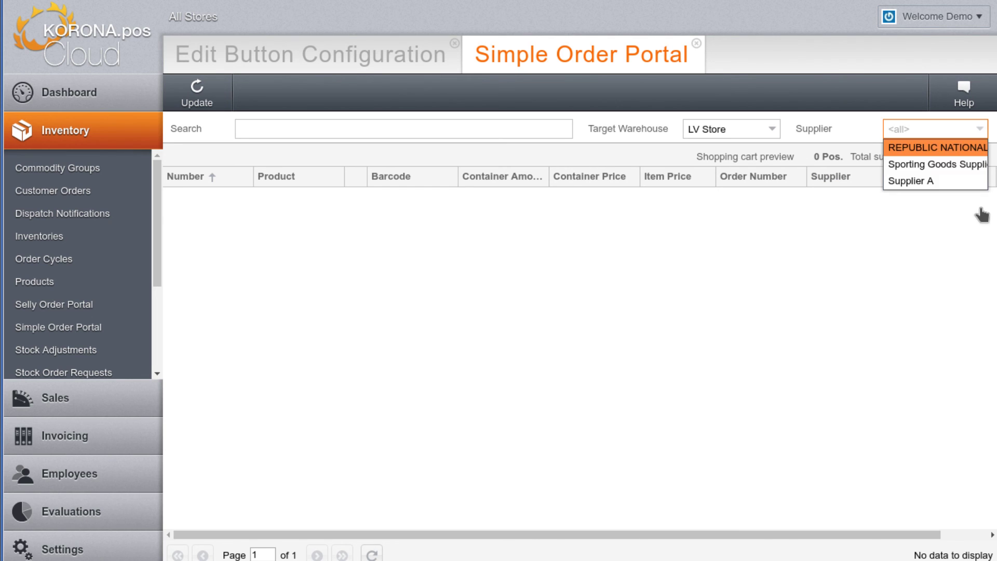
pyautogui.press('Return')
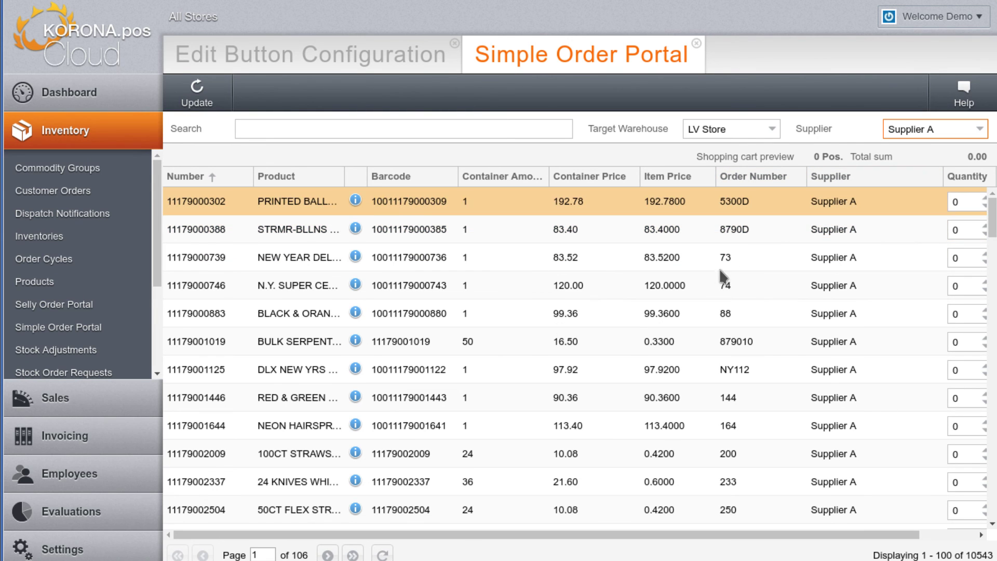
# Enter a container quantity of 4 for each of the first two products, order numbers 5300D and 8790D.
pyautogui.hscroll(2, 579, 353)
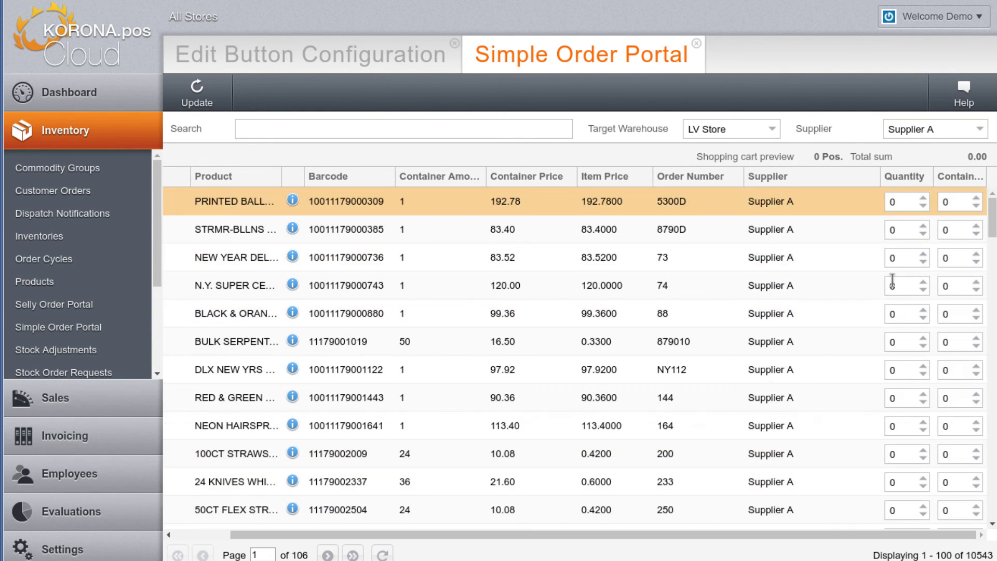
pyautogui.click(893, 202)
pyautogui.press('Tab')
pyautogui.press('Down')
pyautogui.write('4')
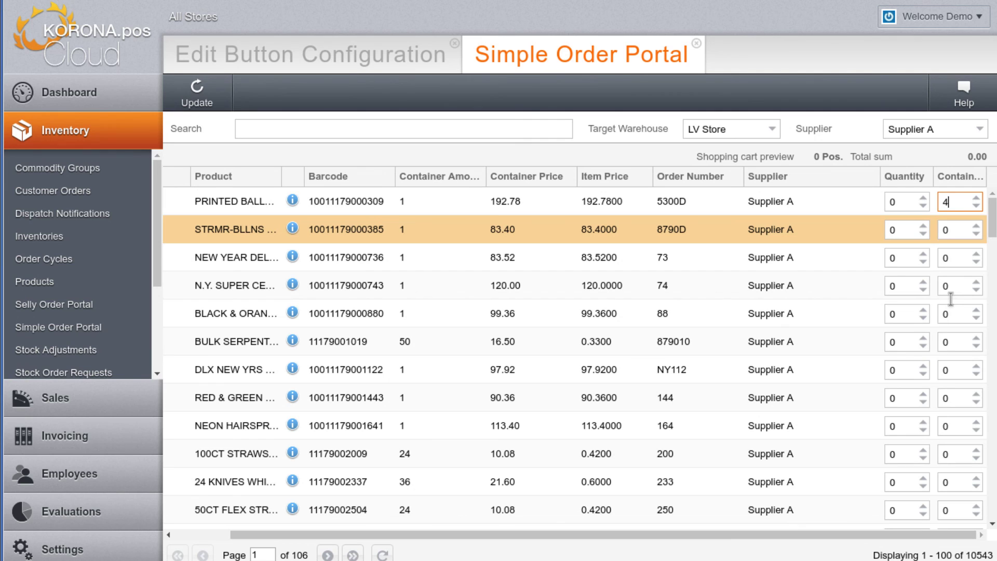
pyautogui.press('Return')
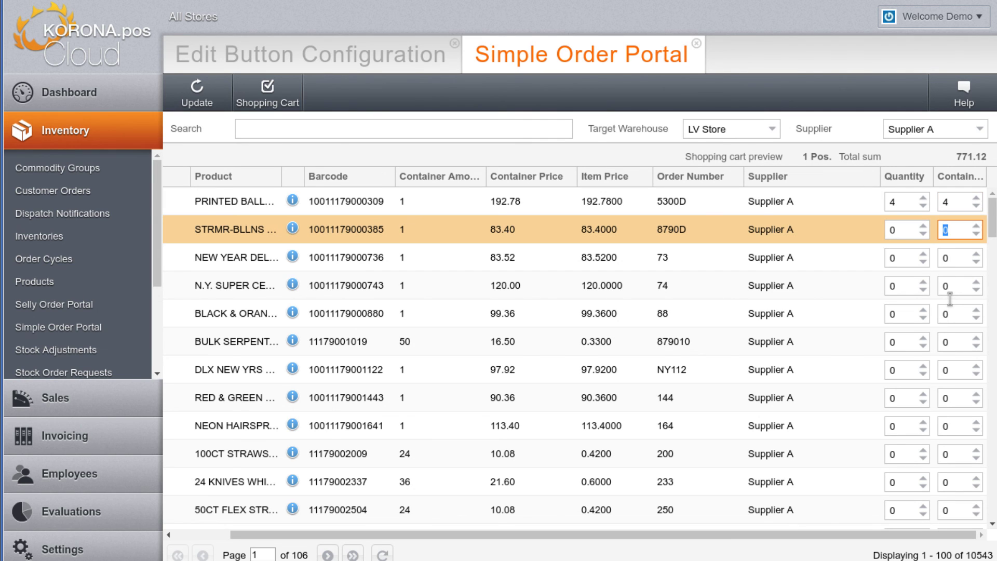
pyautogui.write('4')
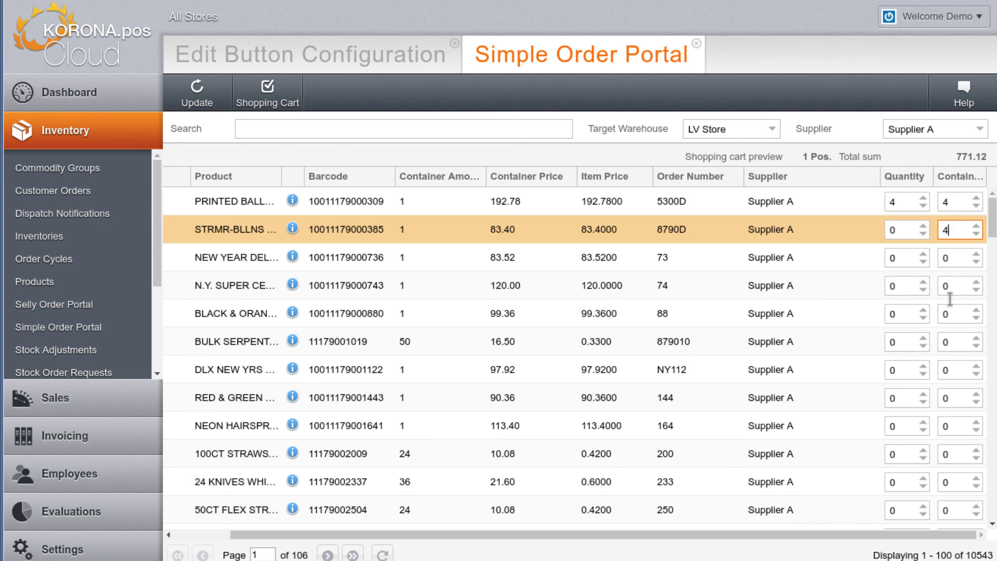